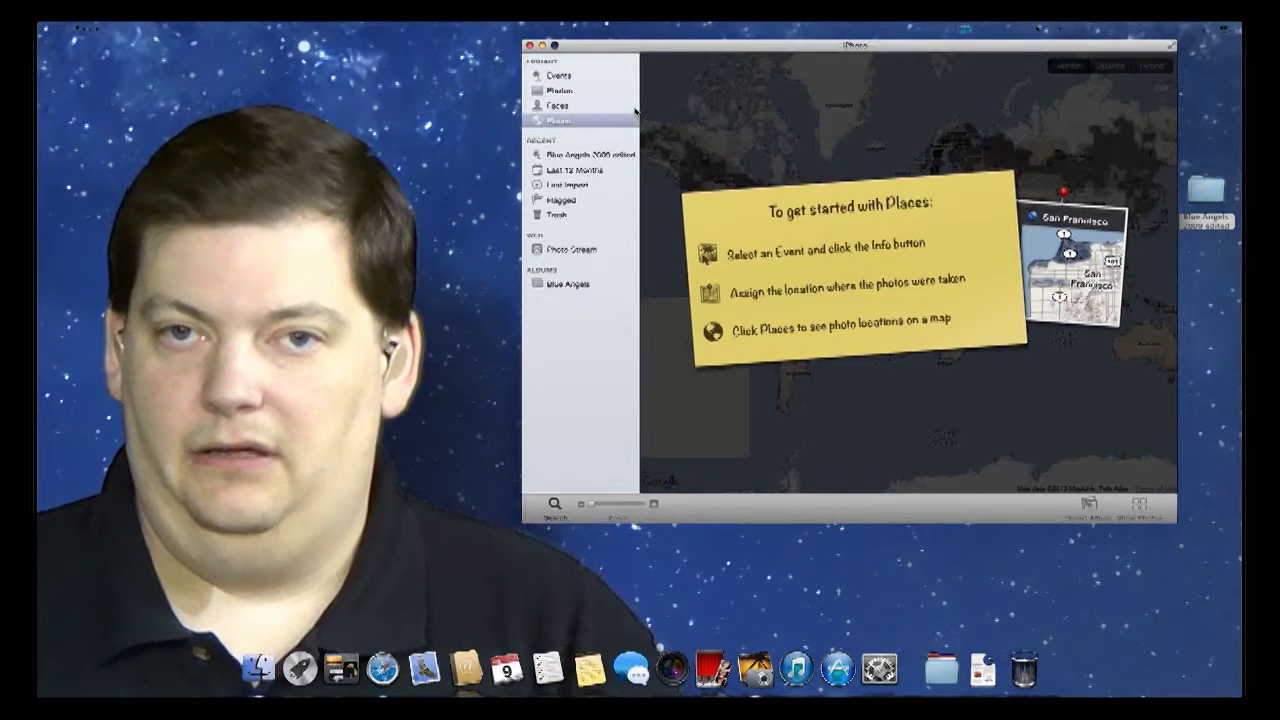
- Open the Blue Angels 2009 edited event and select the close-up photo of the jet against the bright blue sky
click(559, 77)
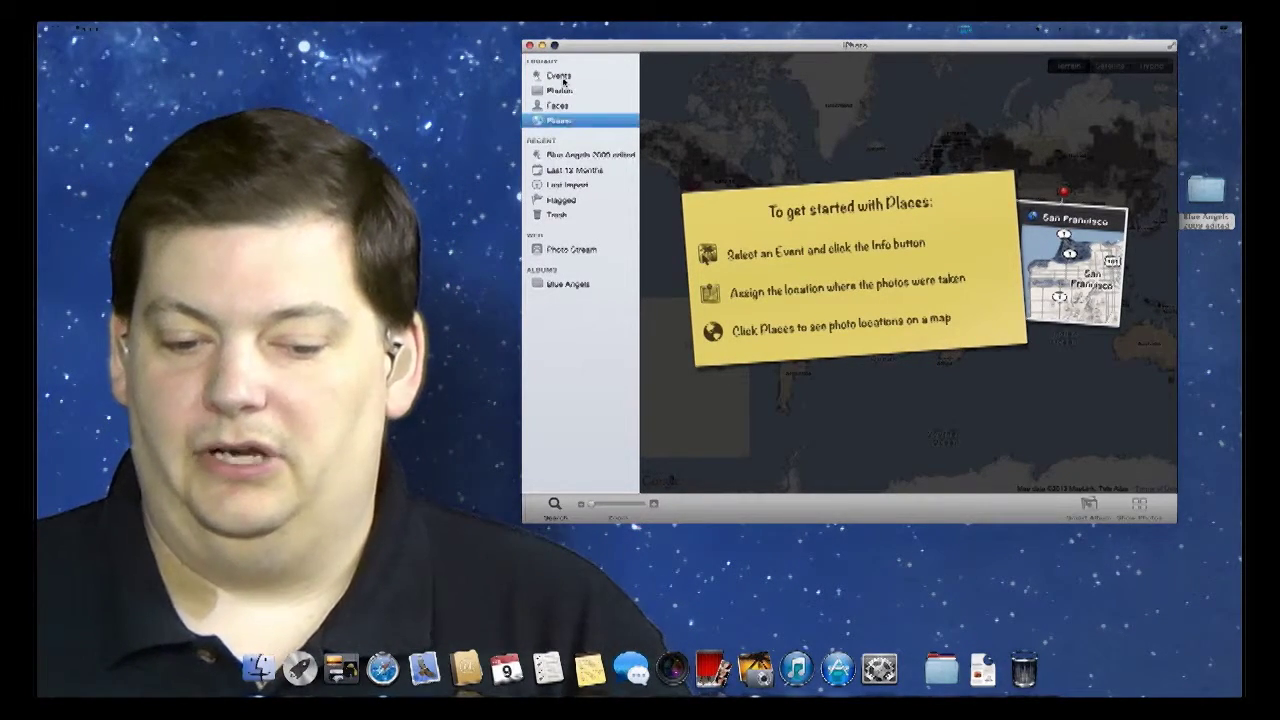
double_click(708, 112)
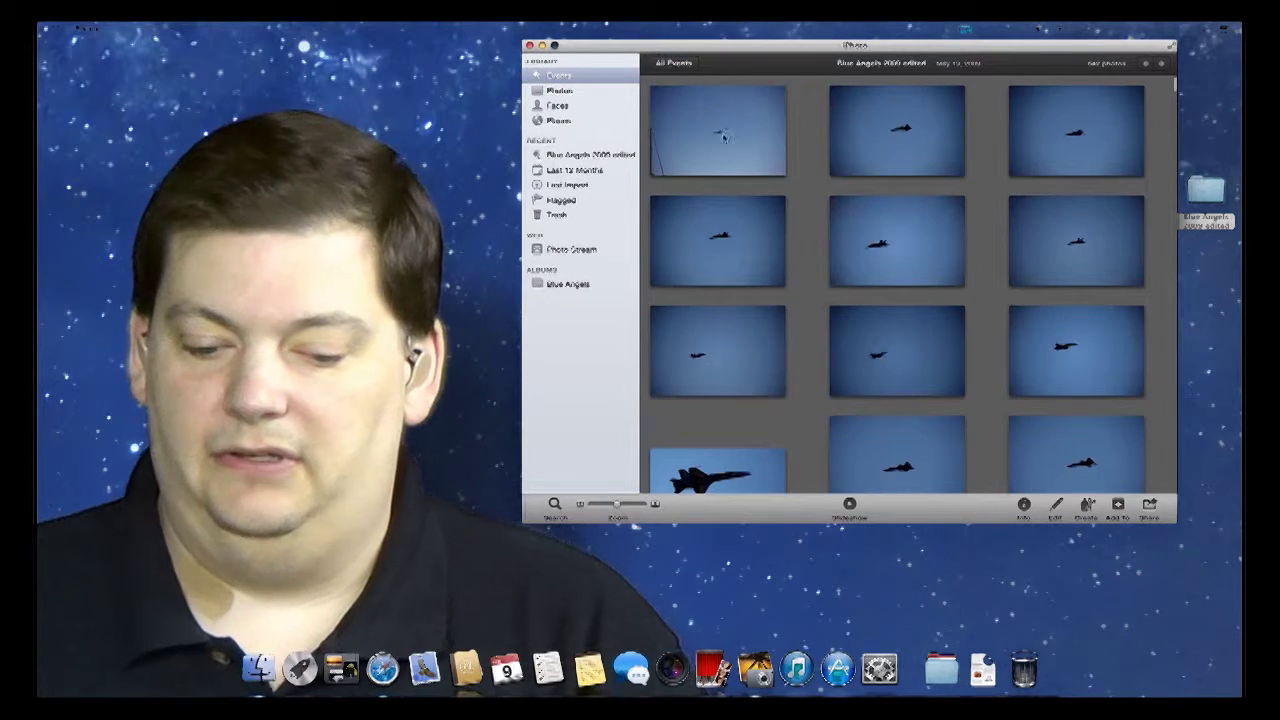
scroll(785, 170, down, 10)
scroll(802, 207, down, 2)
click(886, 199)
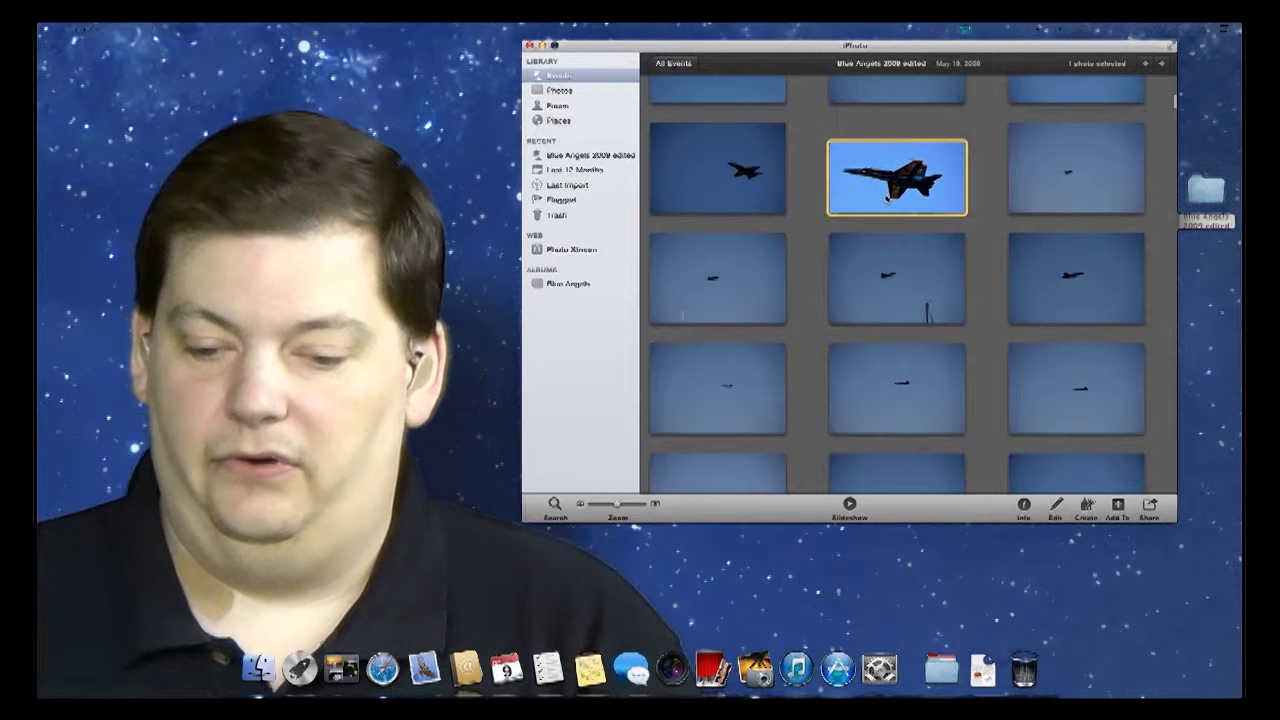
right_click(888, 182)
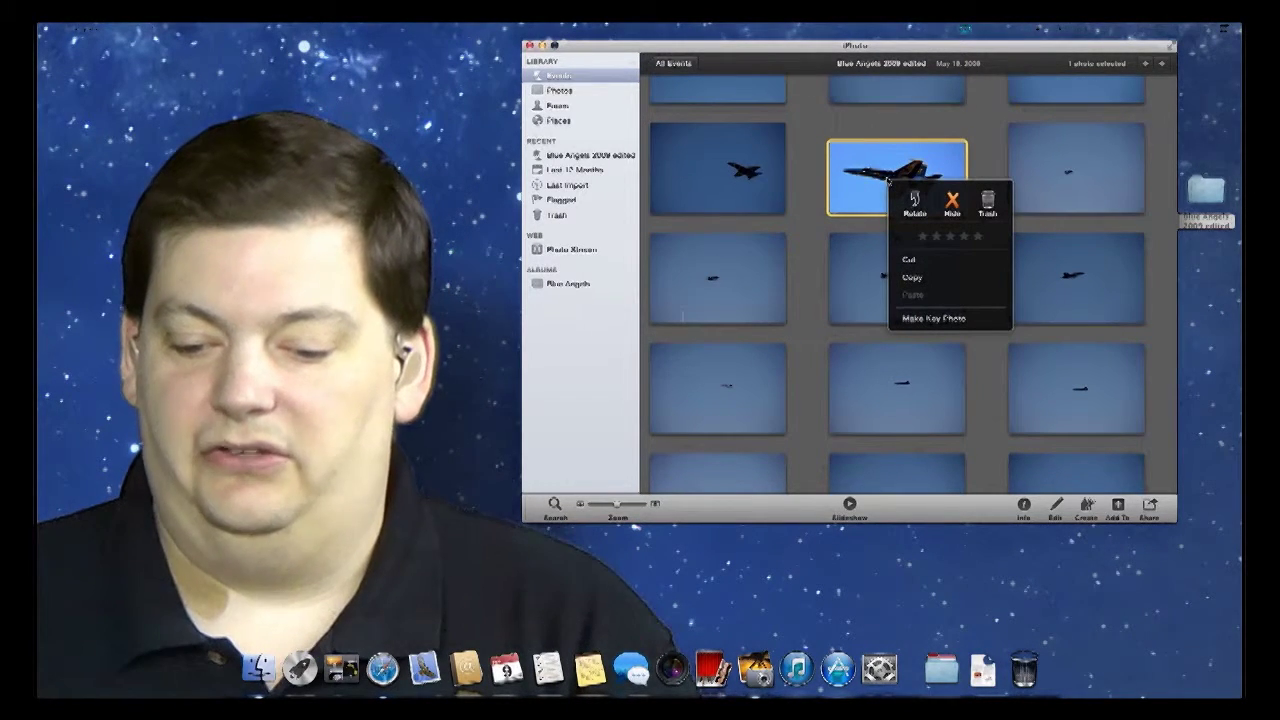
click(879, 189)
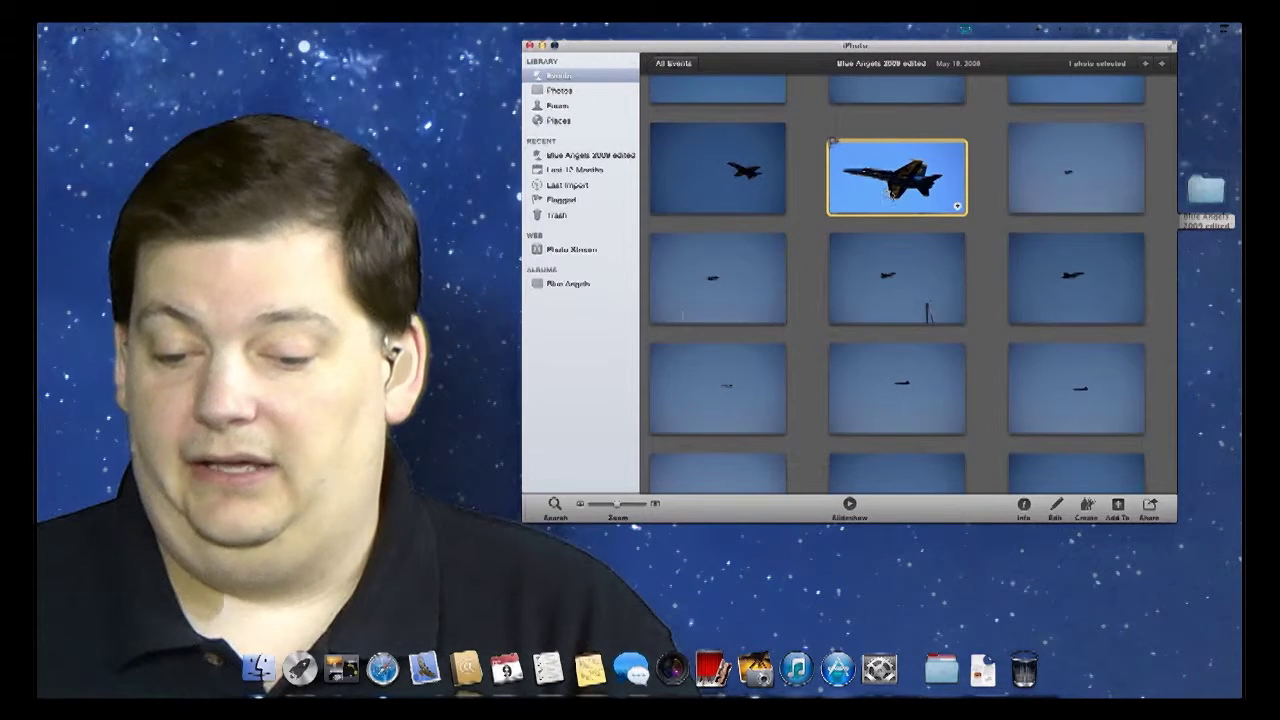
click(957, 210)
click(957, 210)
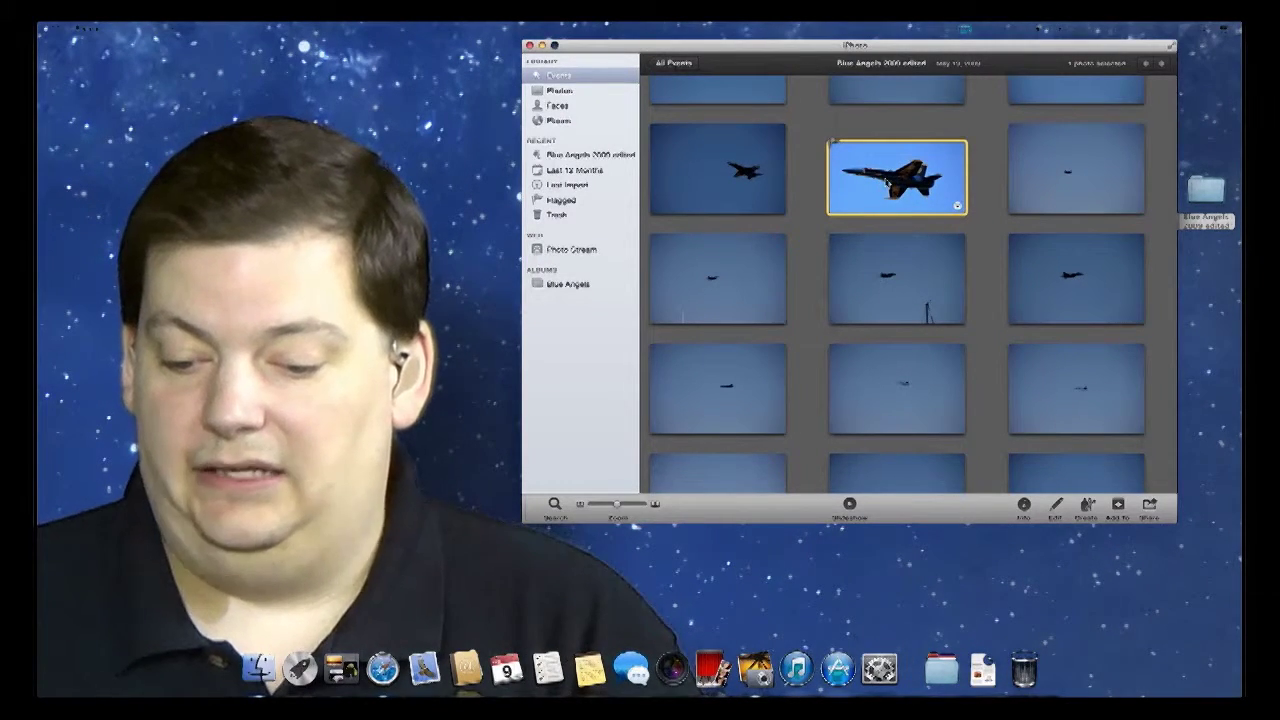
- Share the selected jet photo by email to view the message composer and its layout themes, and cancel the draft
click(1151, 506)
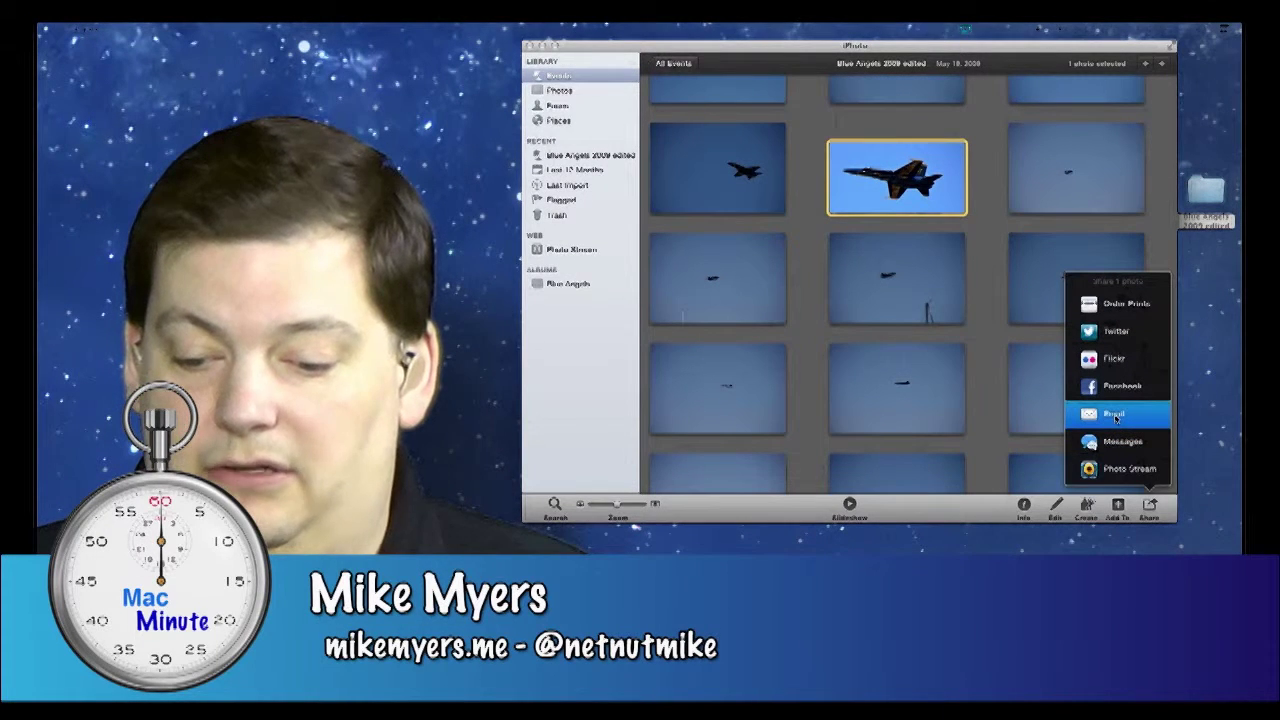
click(1115, 419)
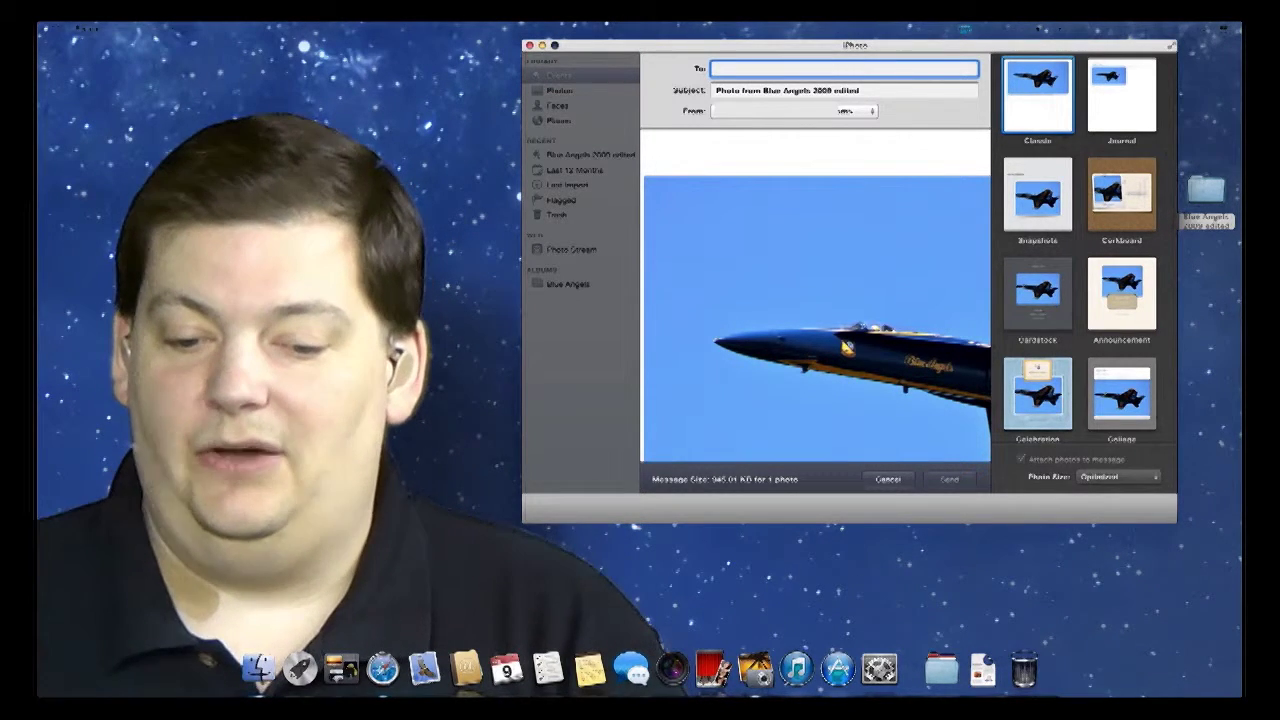
click(887, 480)
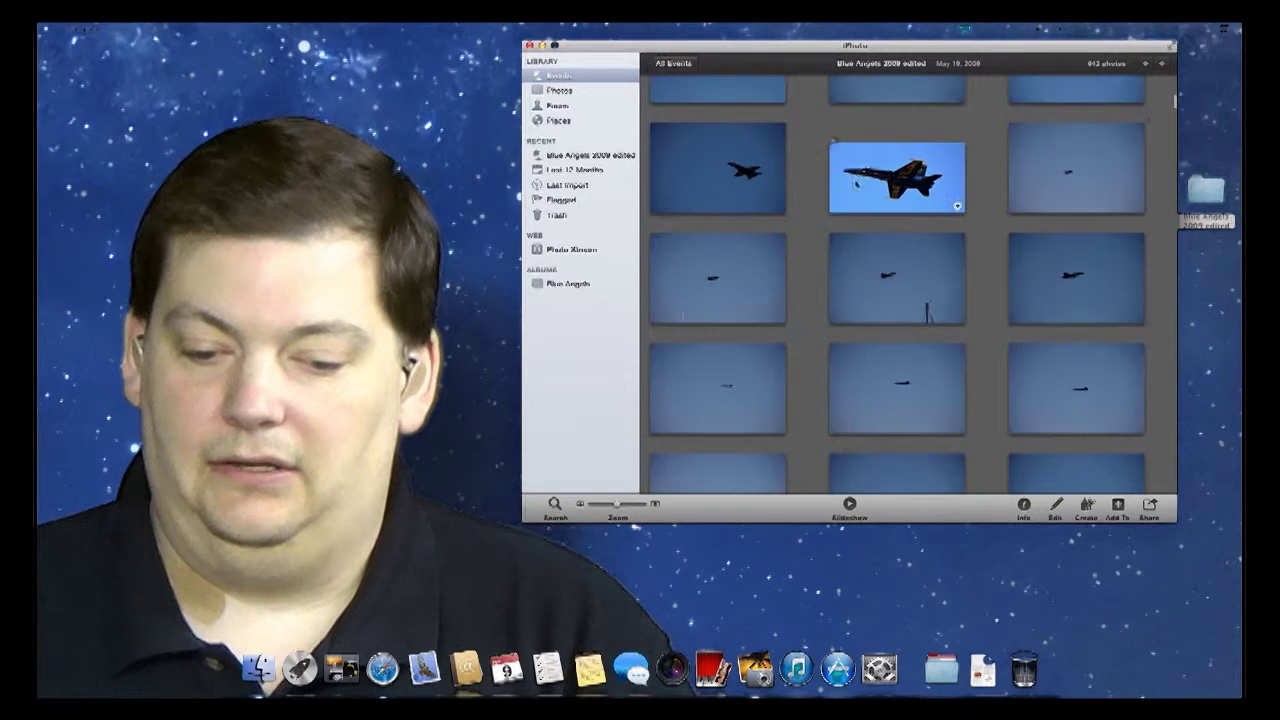
- Select six consecutive photos, starting with the dark-blue jet shot before the close-up and ending at the end of the following row
click(748, 171)
click(945, 312)
click(755, 176)
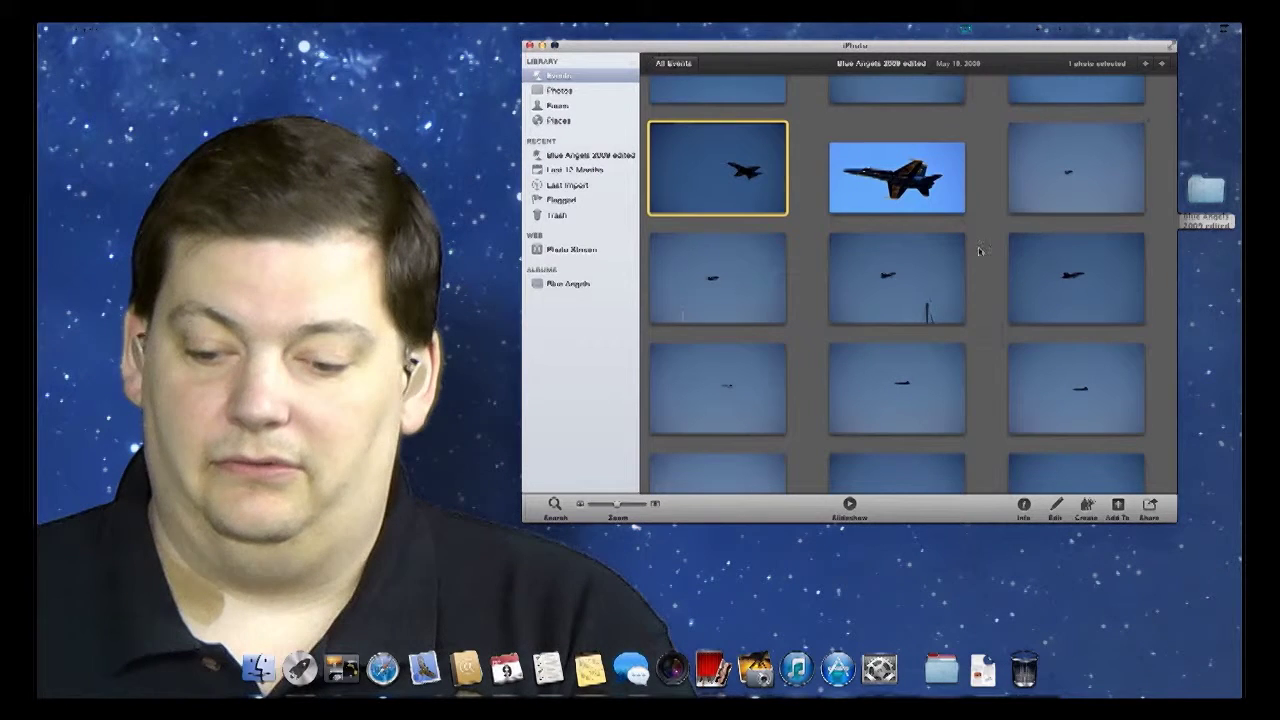
shift+click(1078, 285)
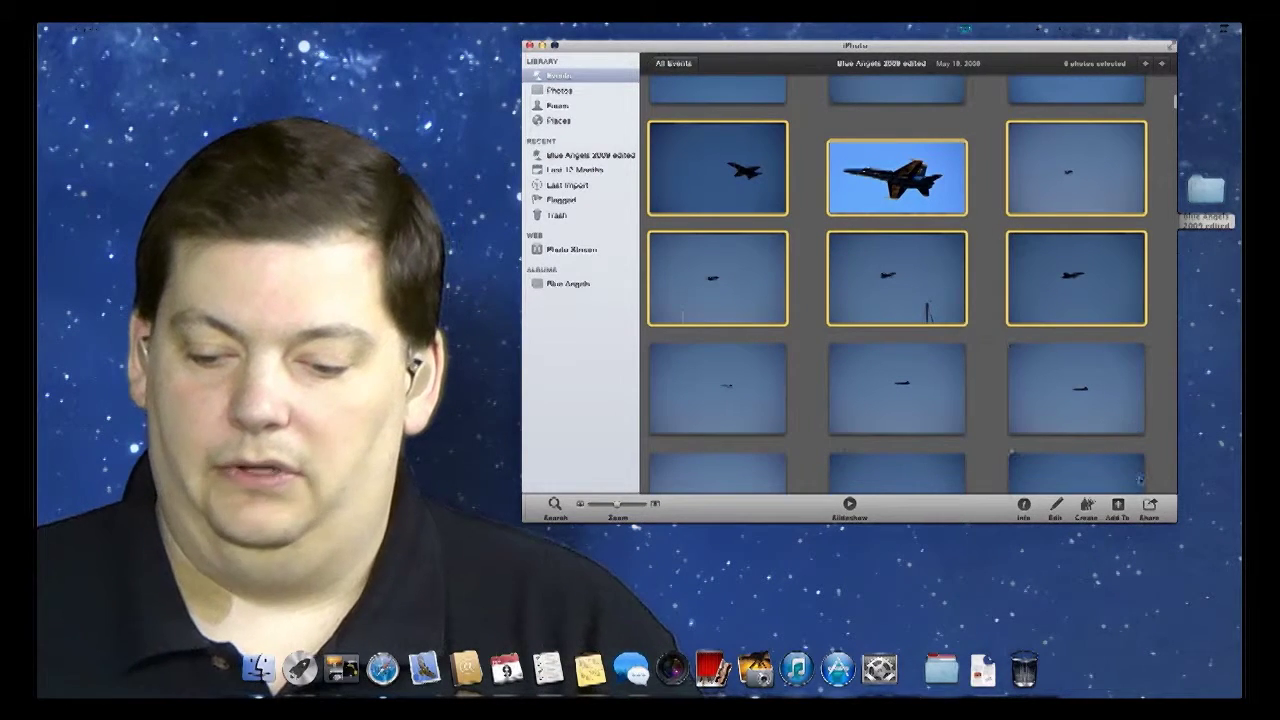
- Share the six selected photos by email, look through them in the Classic layout, and cancel the draft
click(1150, 505)
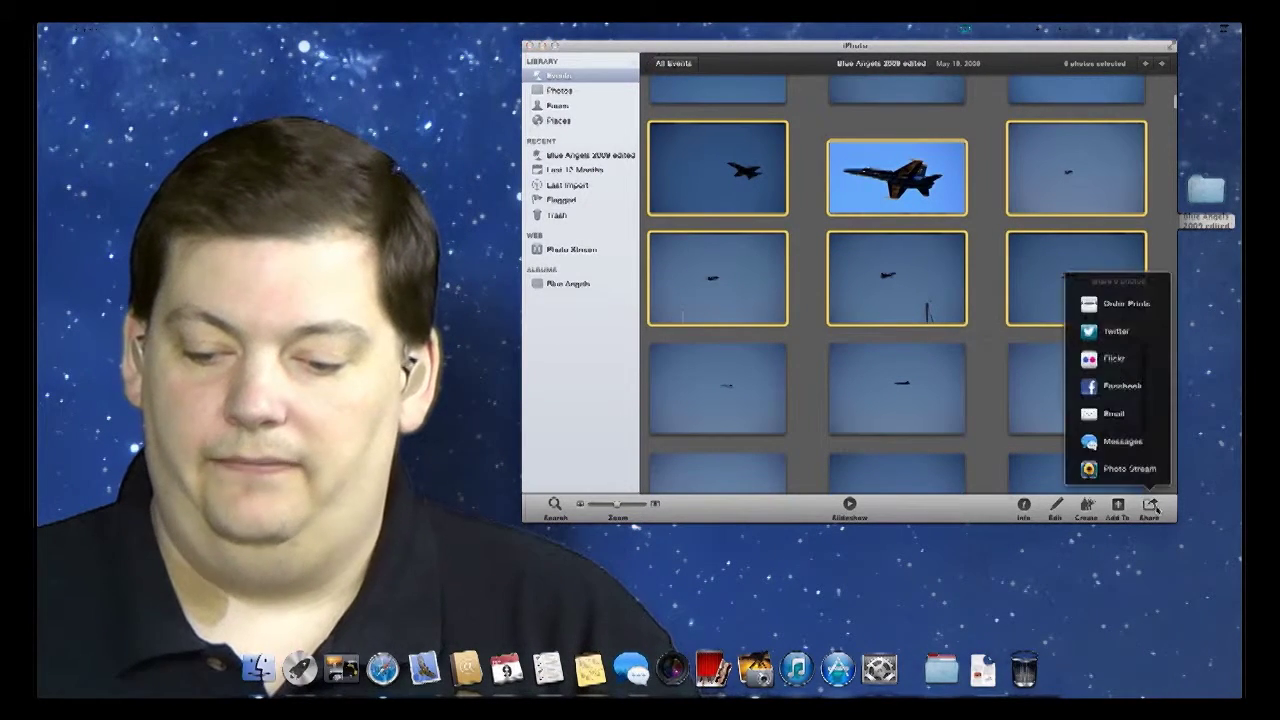
click(1116, 415)
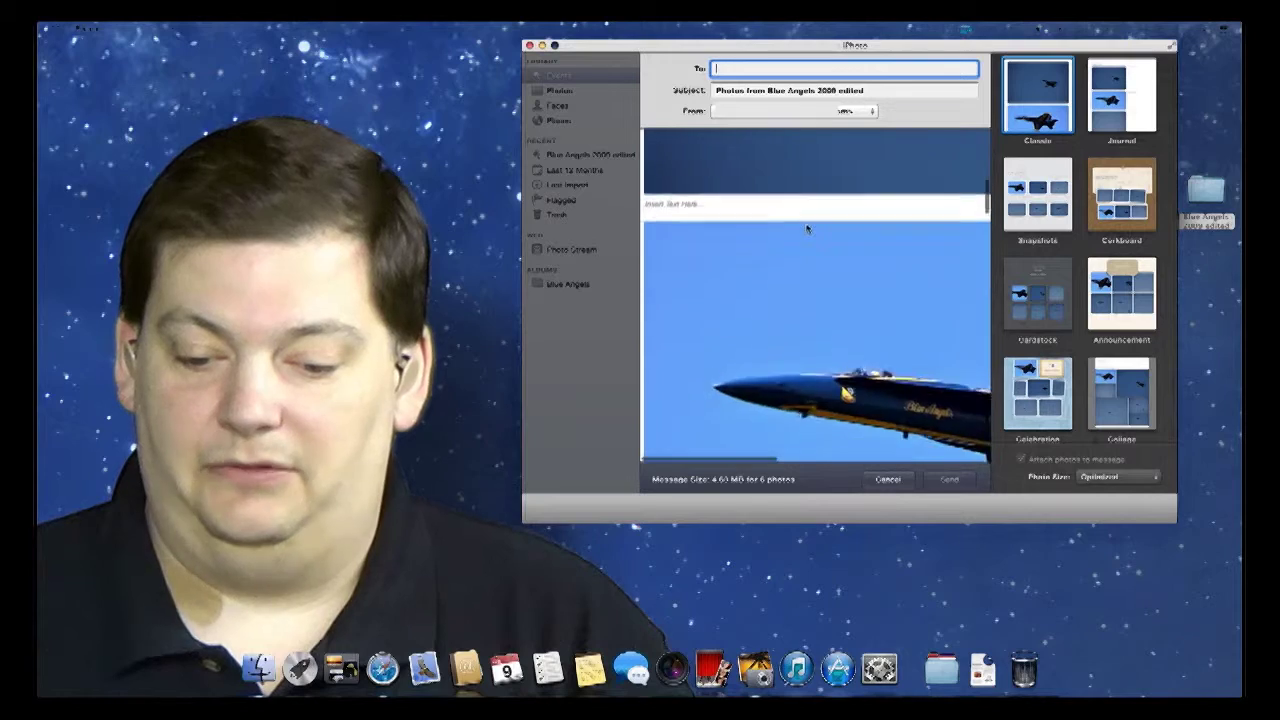
scroll(808, 228, down, 3)
scroll(808, 228, down, 5)
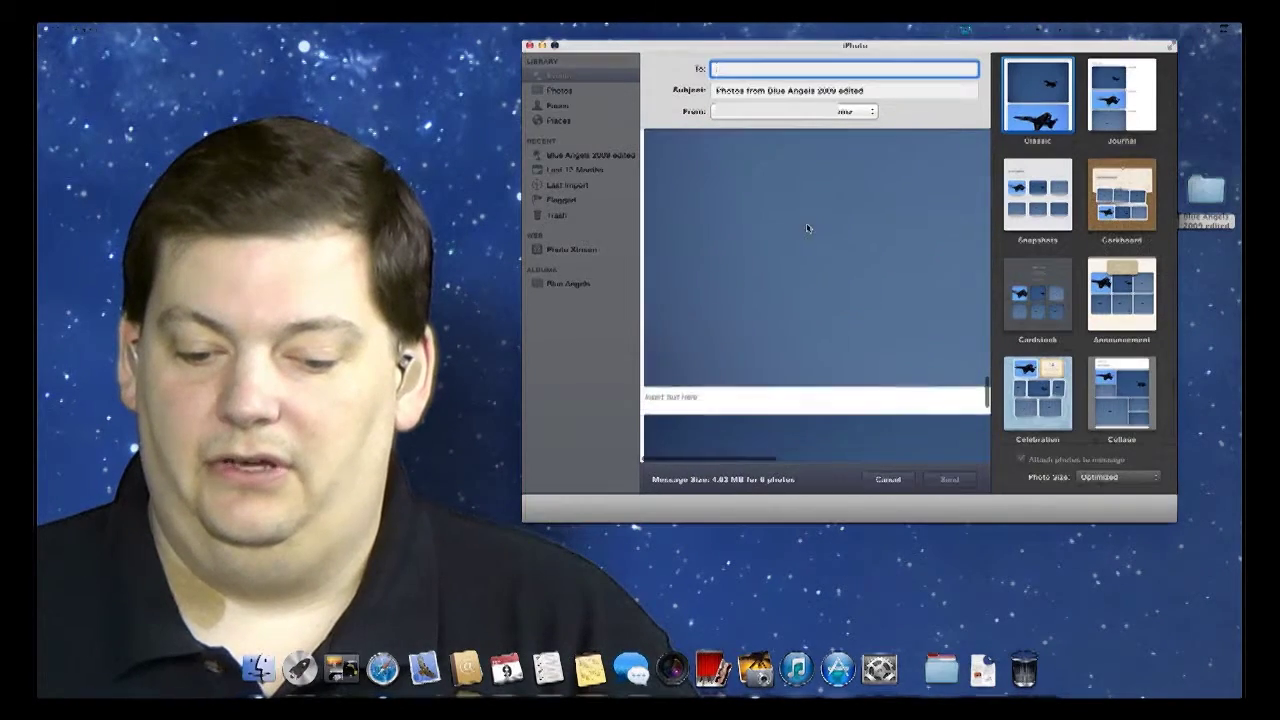
scroll(809, 226, down, 3)
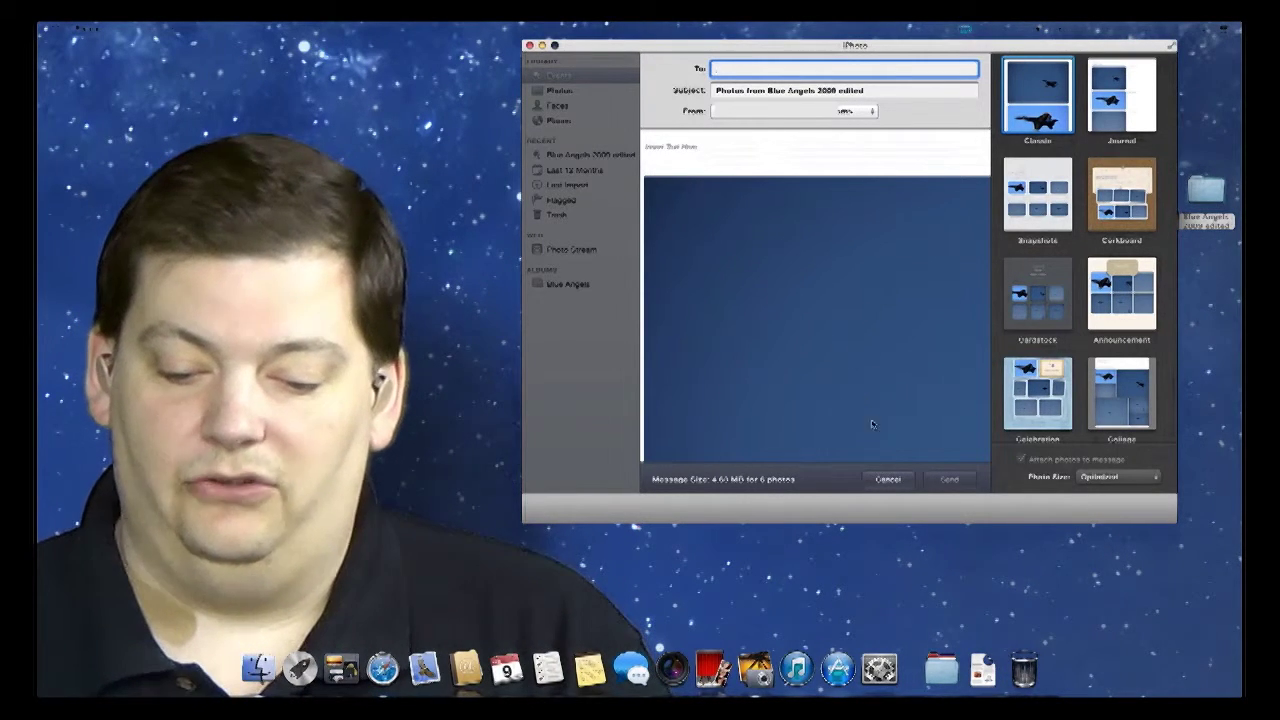
click(887, 479)
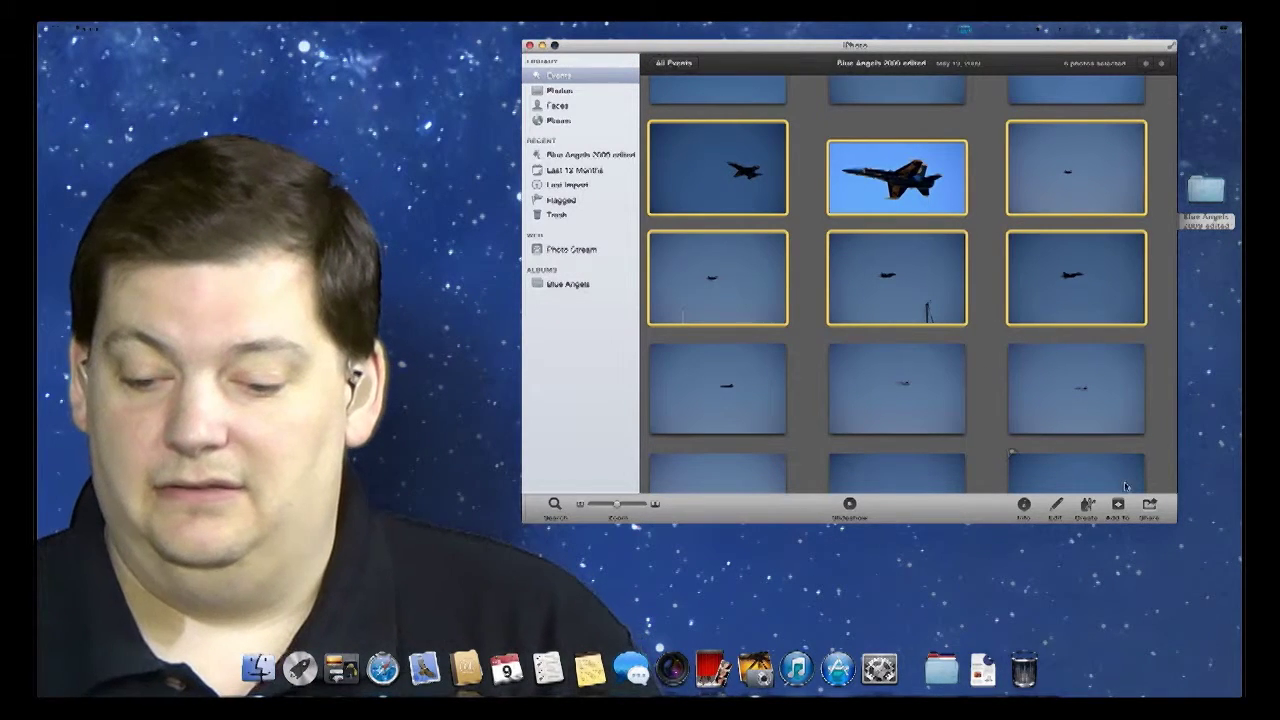
click(1150, 508)
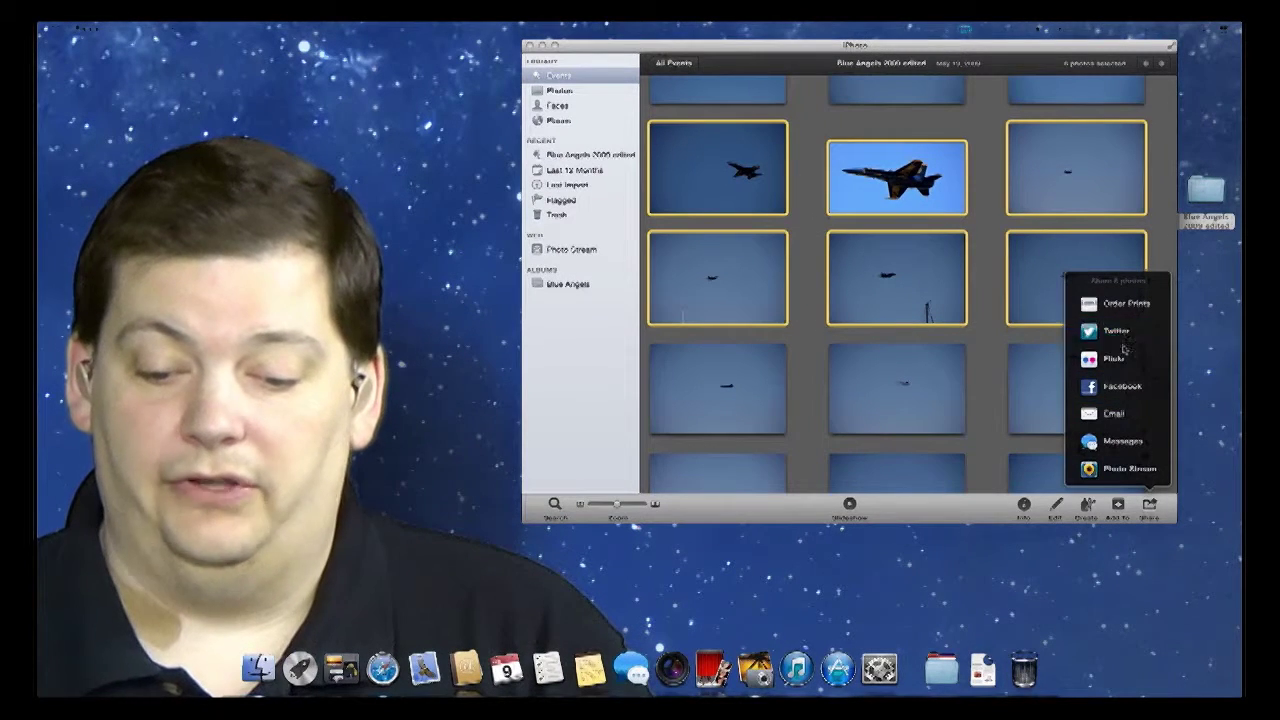
click(987, 320)
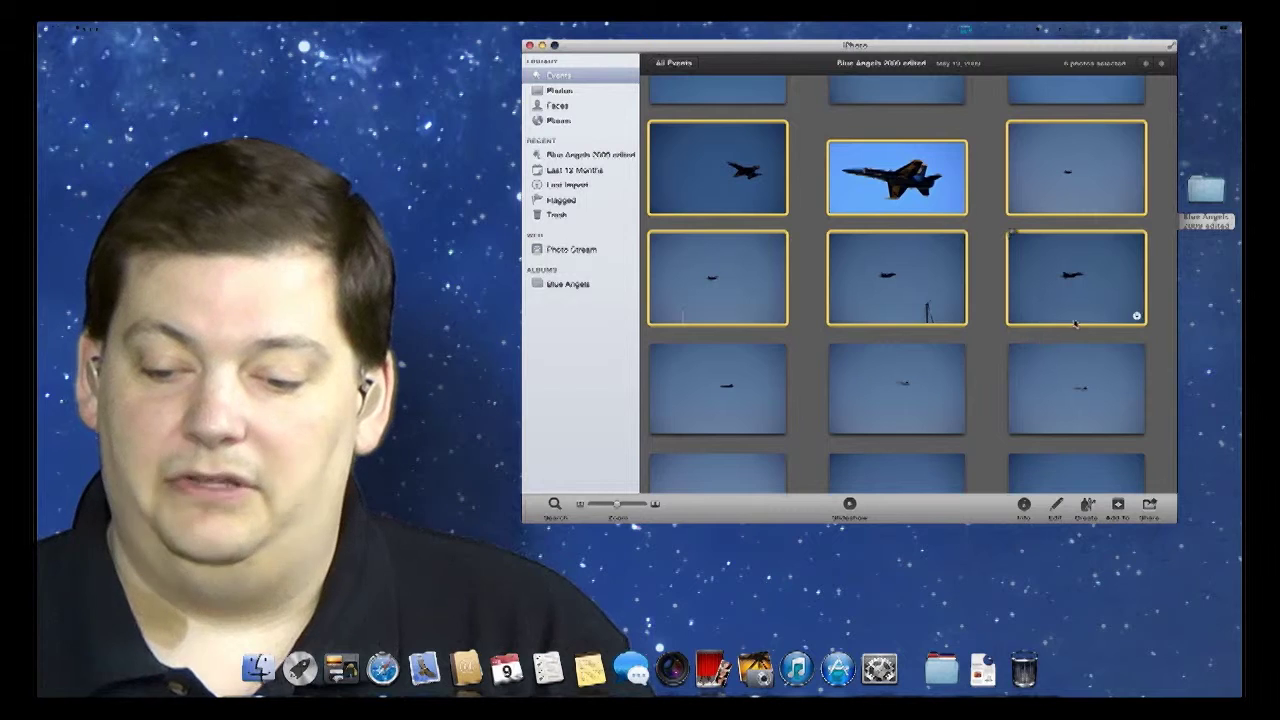
- Open the Blue Angels 2009 edited folder on the desktop, and start a new message in Mail
click(1205, 200)
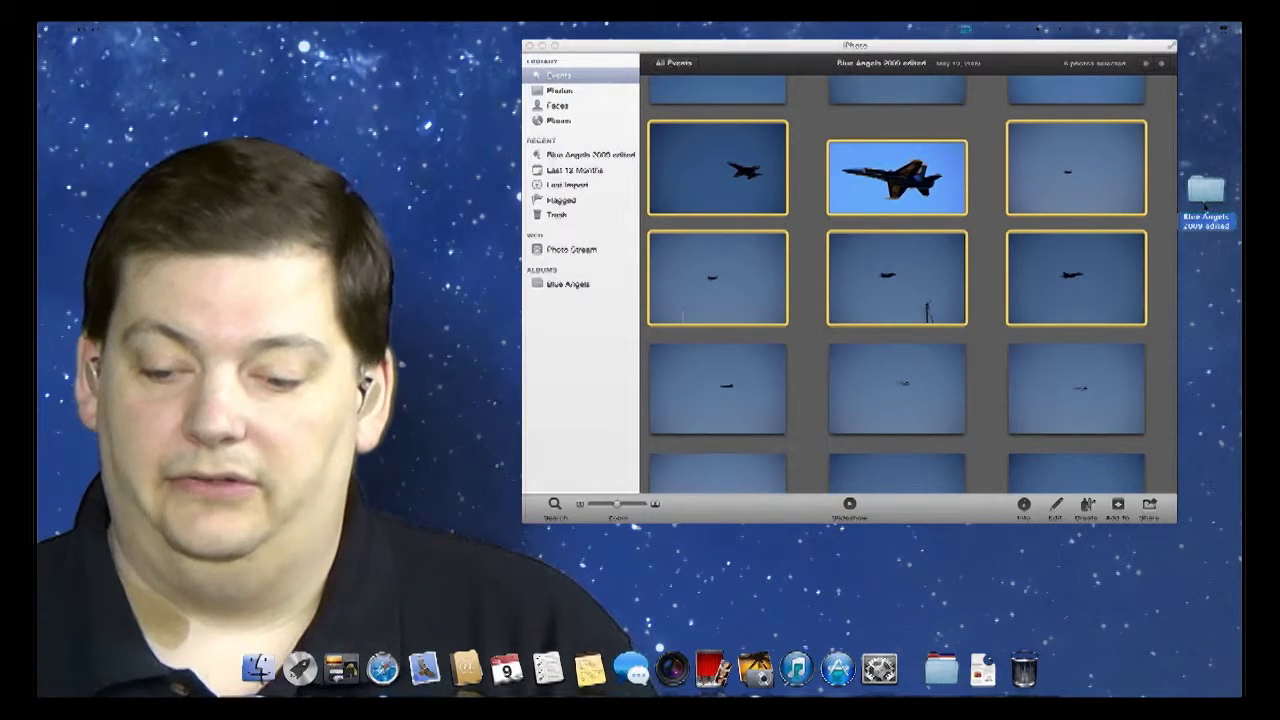
double_click(1205, 192)
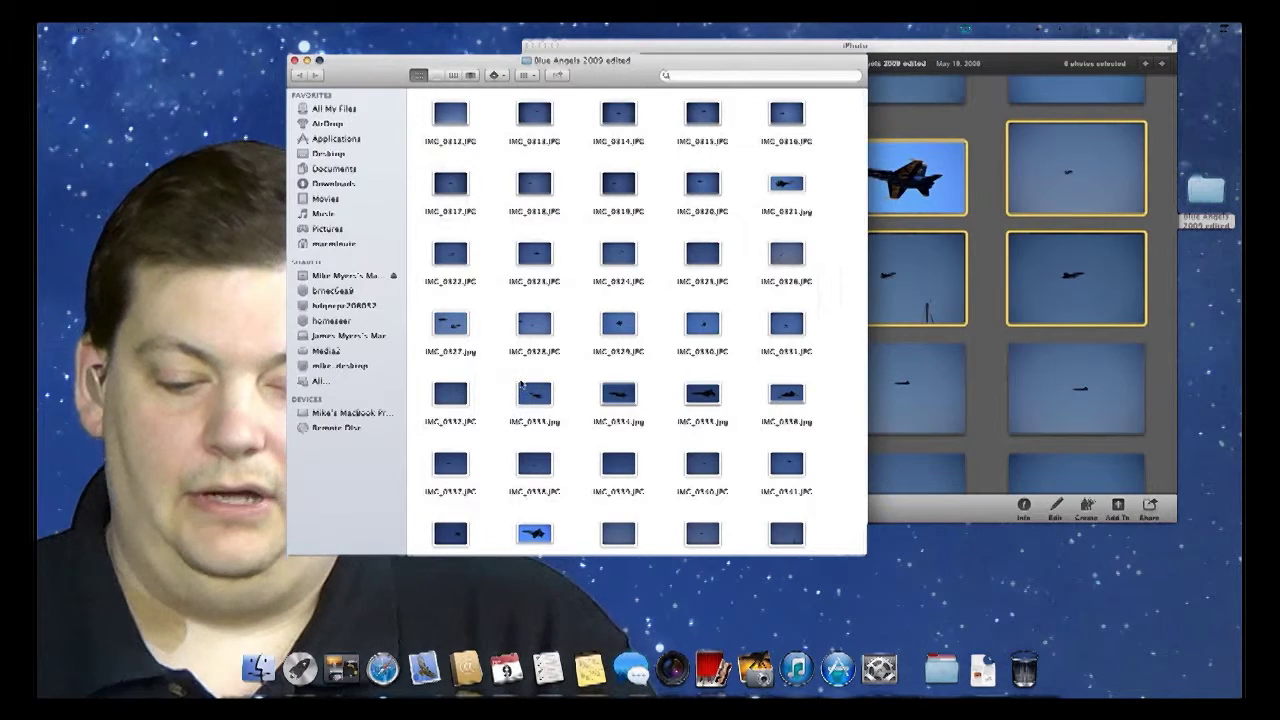
click(424, 668)
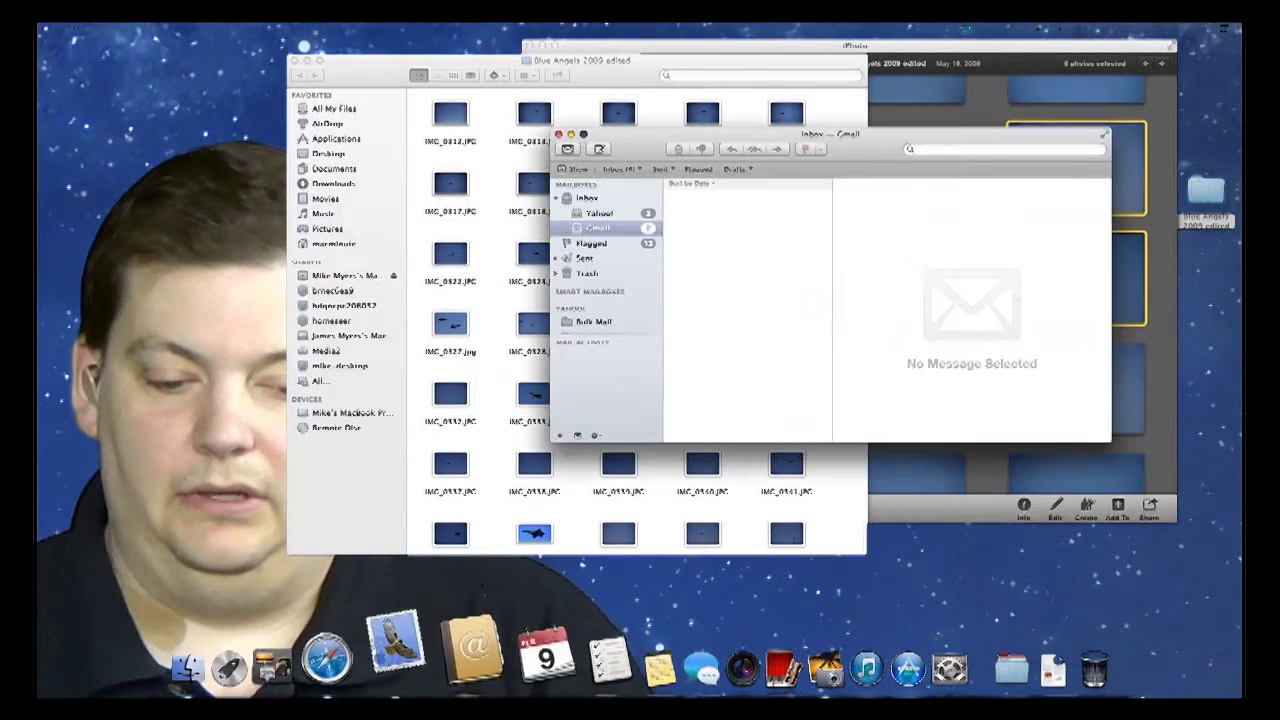
click(600, 149)
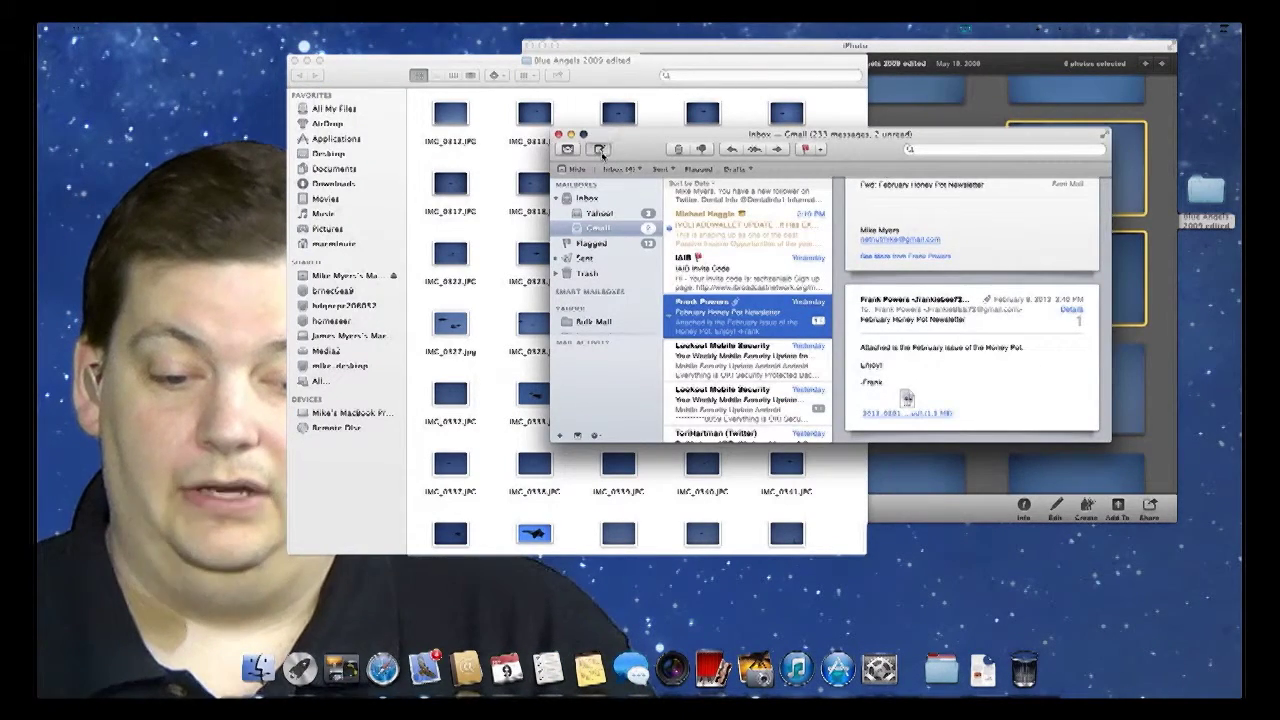
- Arrange the folder window beside the new message and insert IMG_0325, IMG_0326, IMG_0330 and IMG_0331 into the message body
drag(510, 57, 826, 142)
click(795, 73)
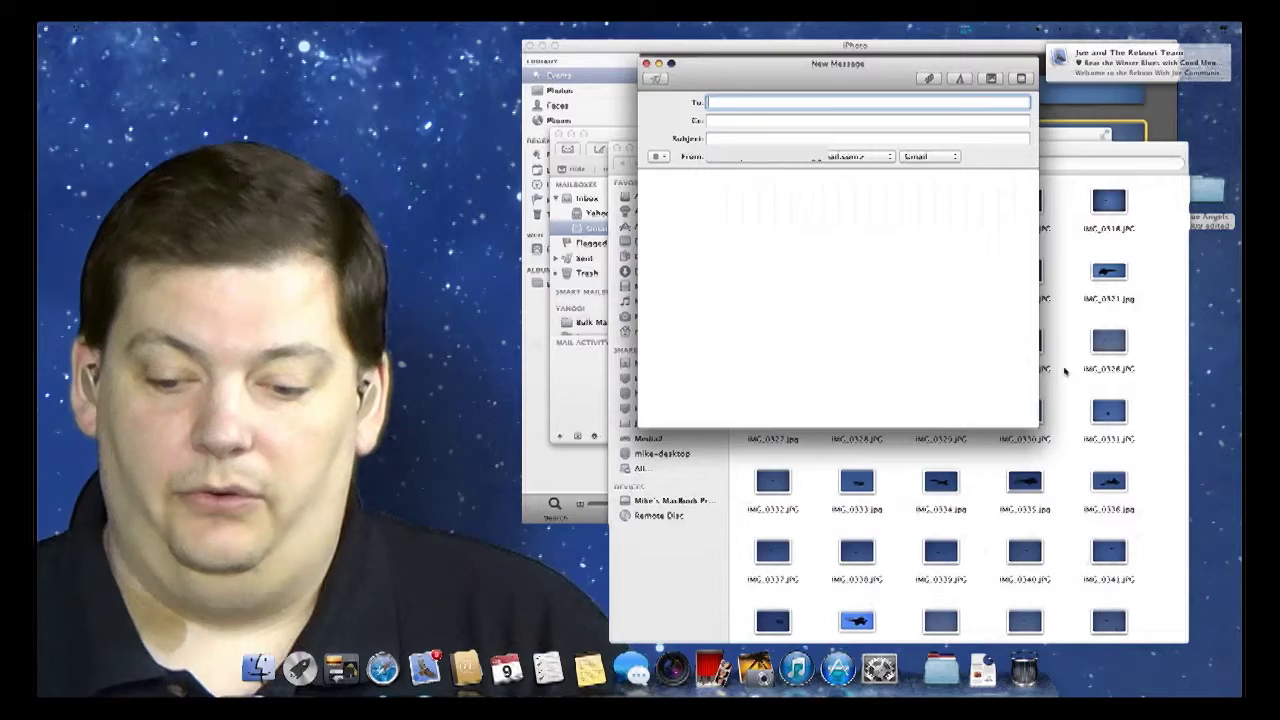
click(1065, 372)
drag(1162, 345, 1022, 412)
drag(942, 158, 980, 271)
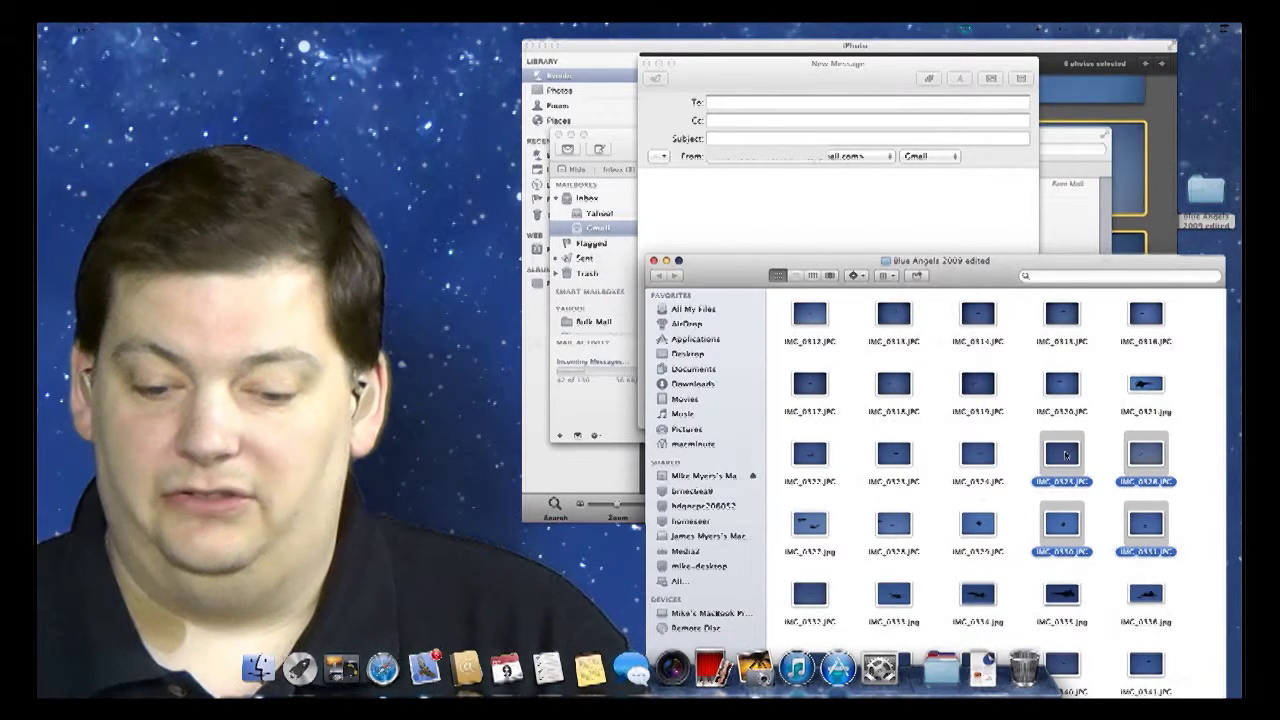
drag(1065, 455, 771, 196)
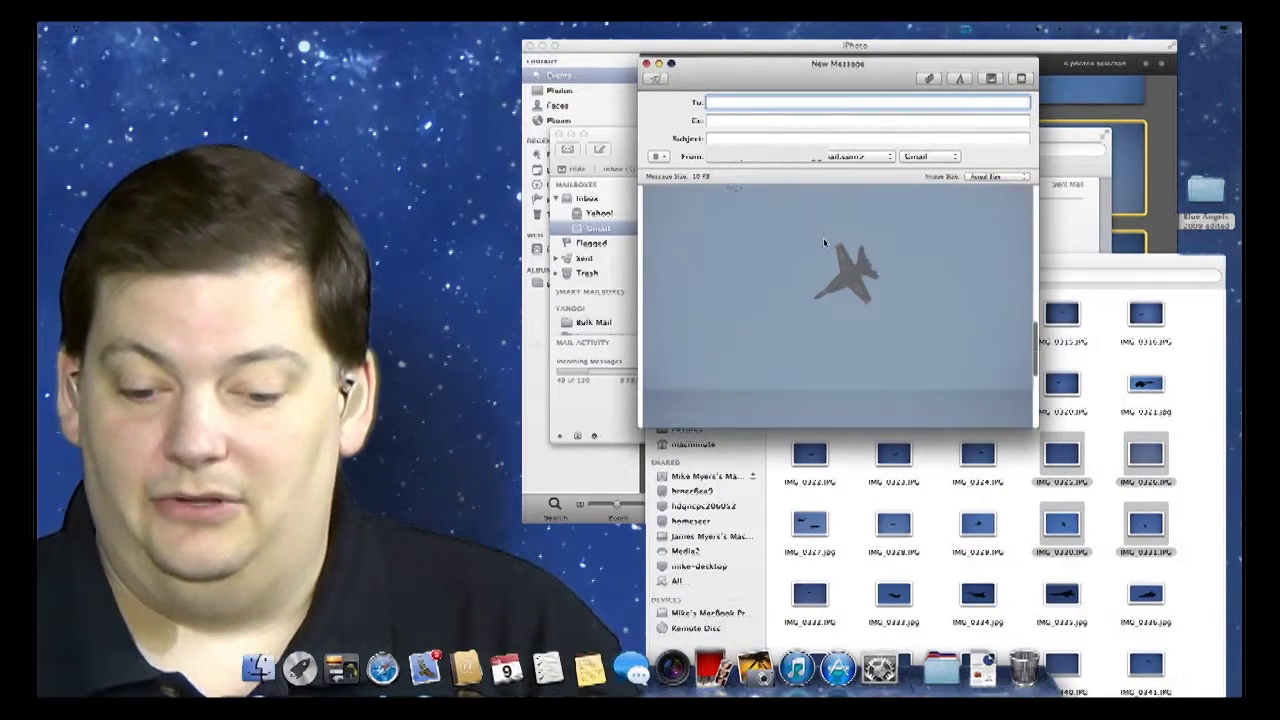
scroll(824, 242, up, 2)
scroll(825, 240, up, 5)
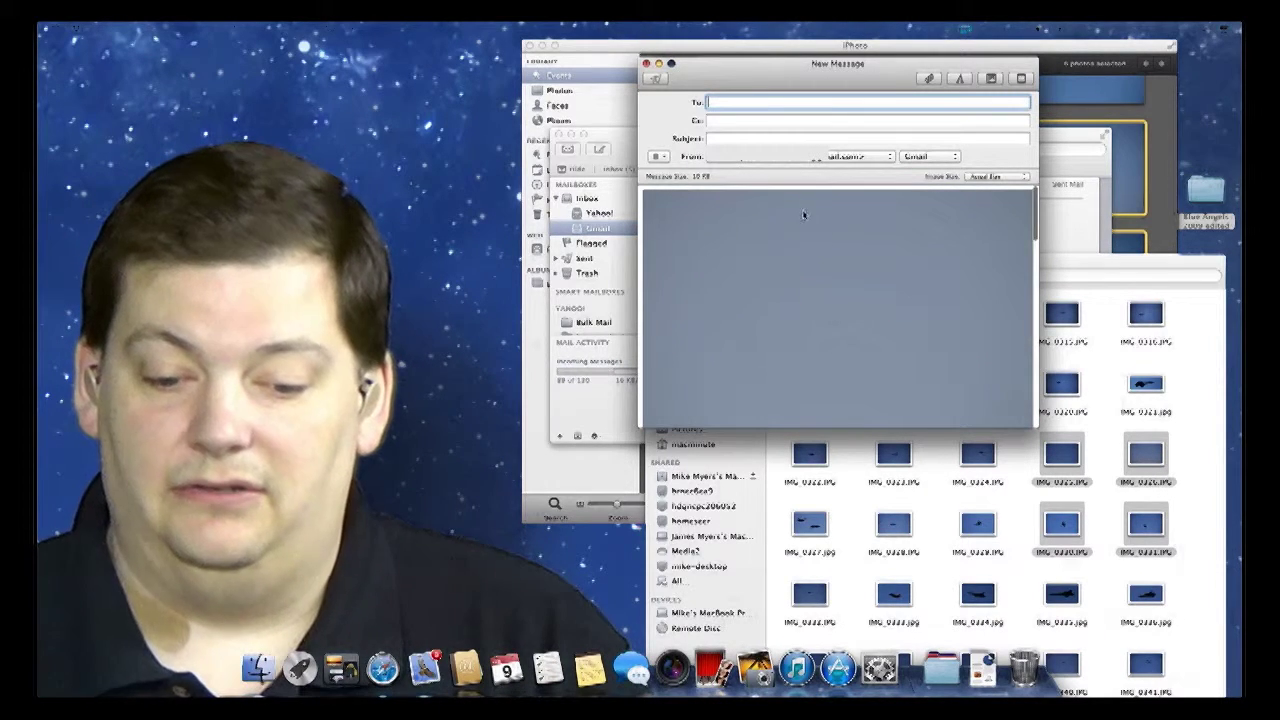